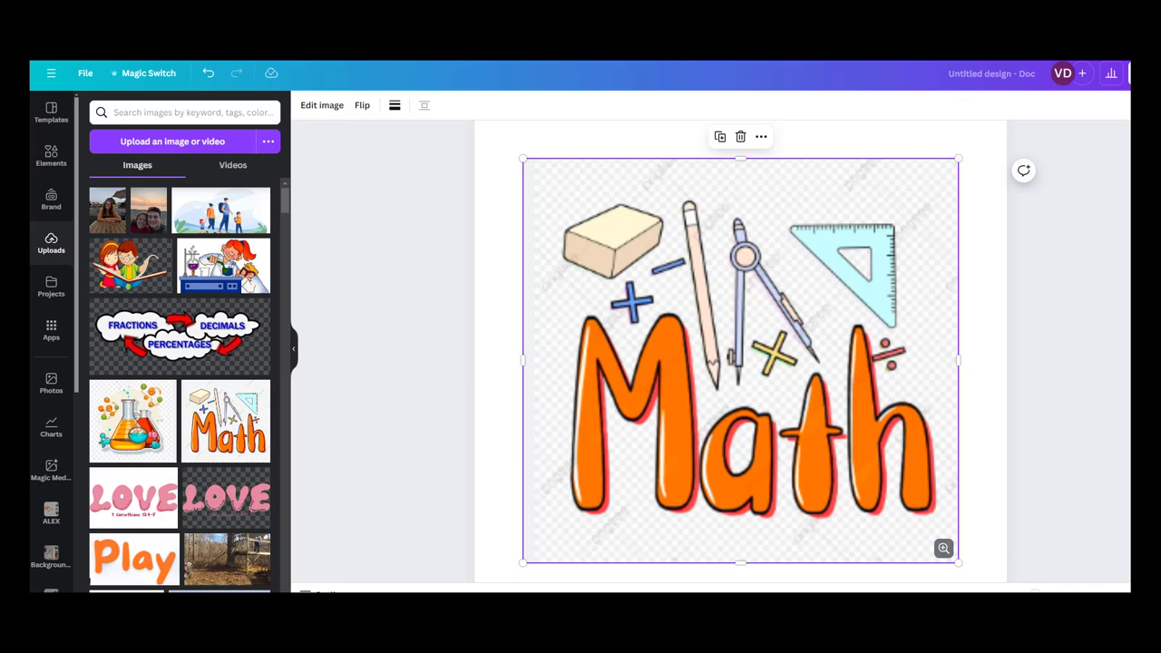
Step: Replace the design title 'Untitled design - Doc' with 'Math'
click(938, 72)
key(BackSpace)
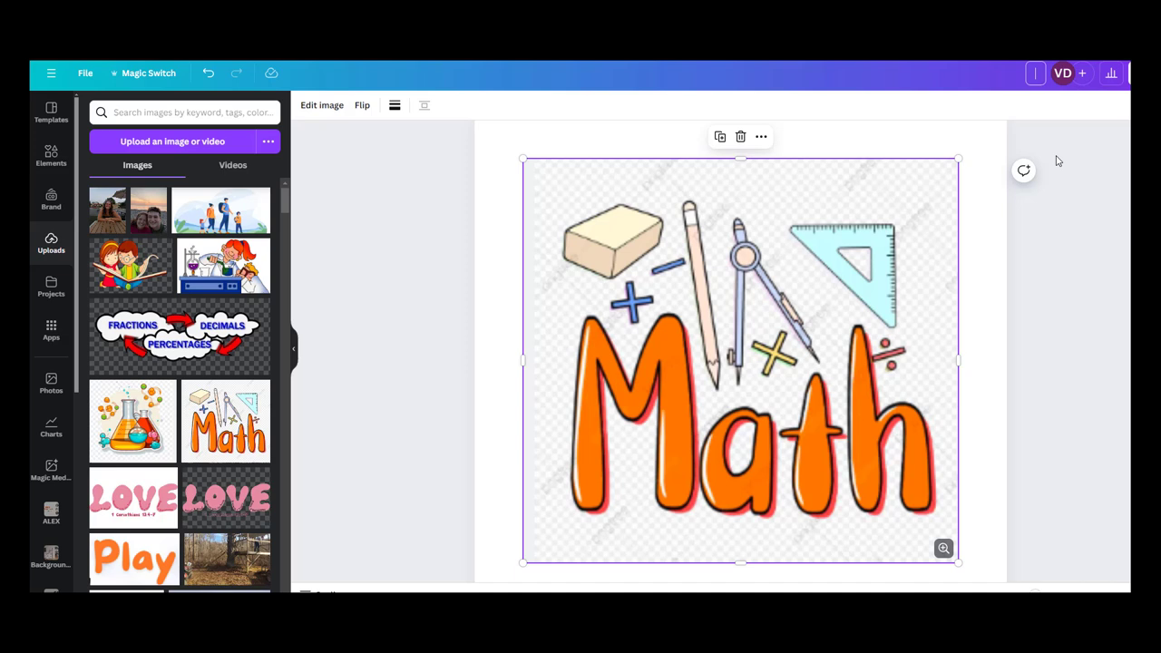
key(Return)
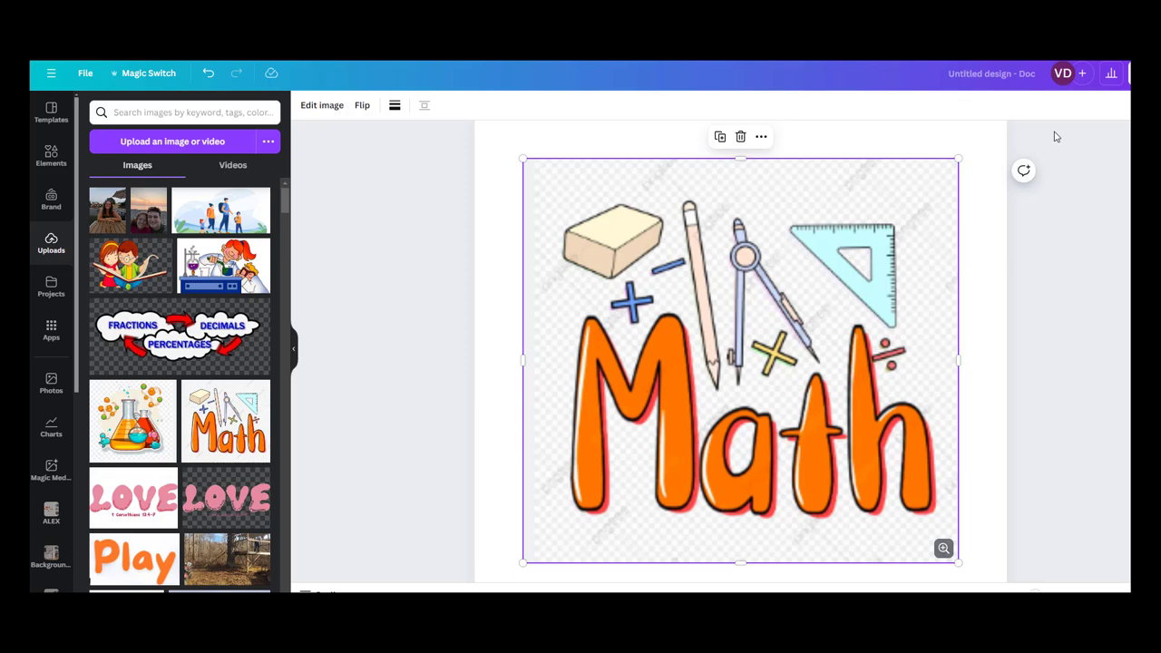
click(952, 78)
text(Math)
key(Return)
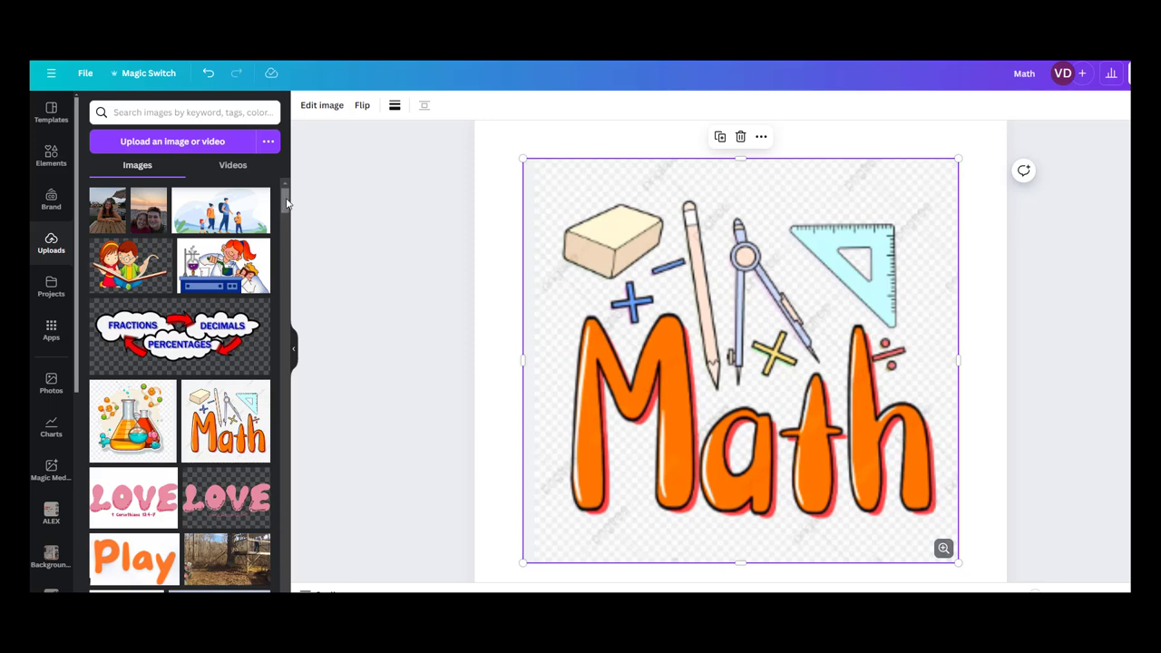
Step: Insert a couple photo from Uploads below the Math image, then delete it
mouse_move(286, 203)
mouse_down()
mouse_move(282, 439)
mouse_move(286, 208)
mouse_up()
drag(286, 208, 285, 240)
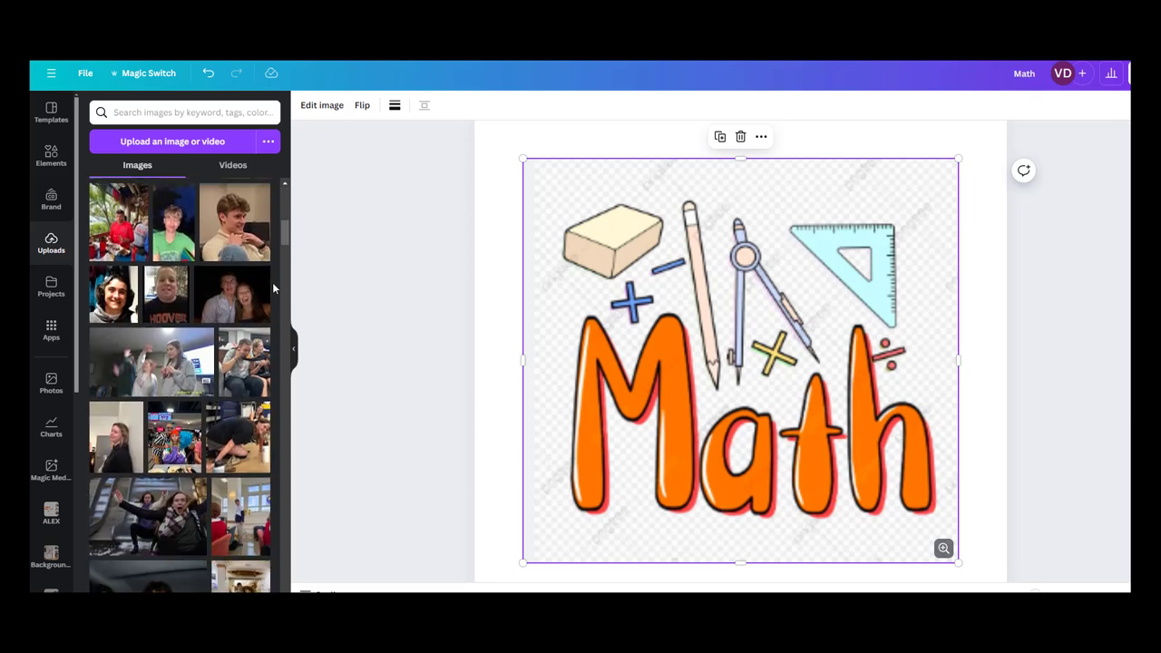
click(218, 310)
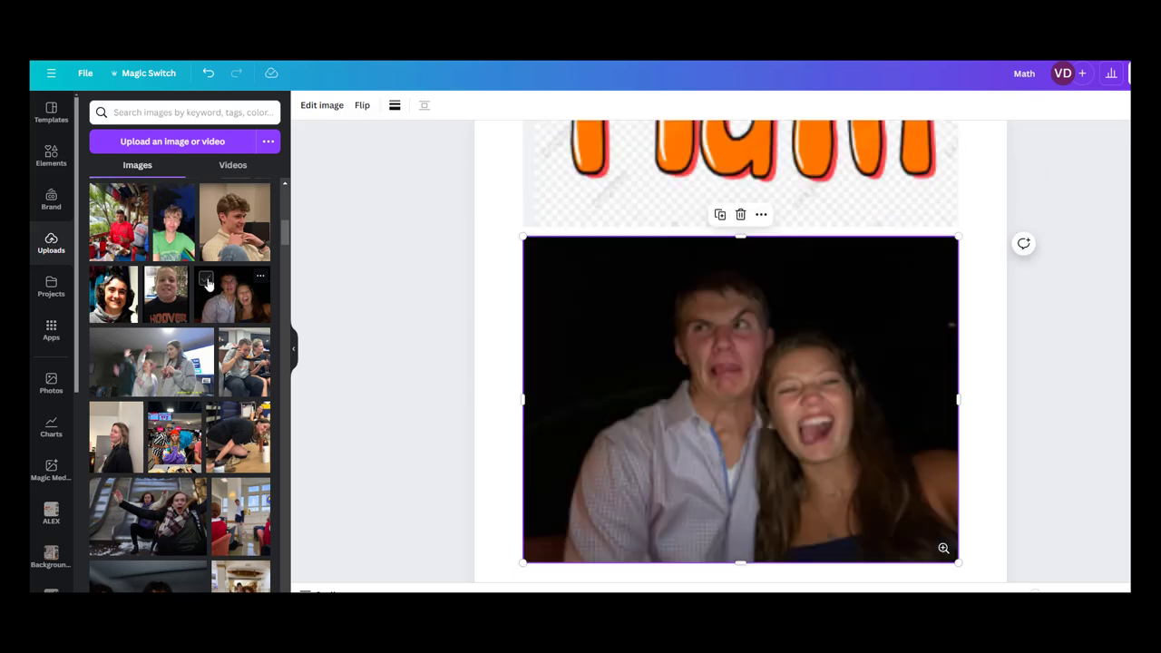
key(Delete)
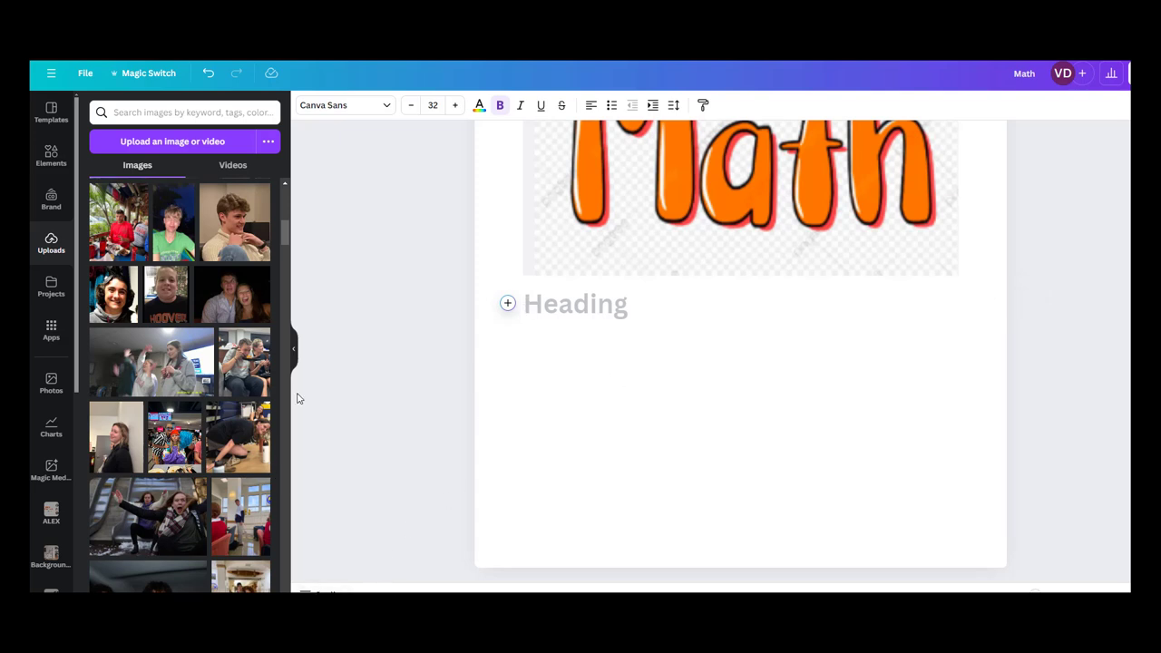
Step: Start a batch selection in Uploads by ticking the Play image
scroll(287, 232, up, 1)
scroll(287, 231, up, 3)
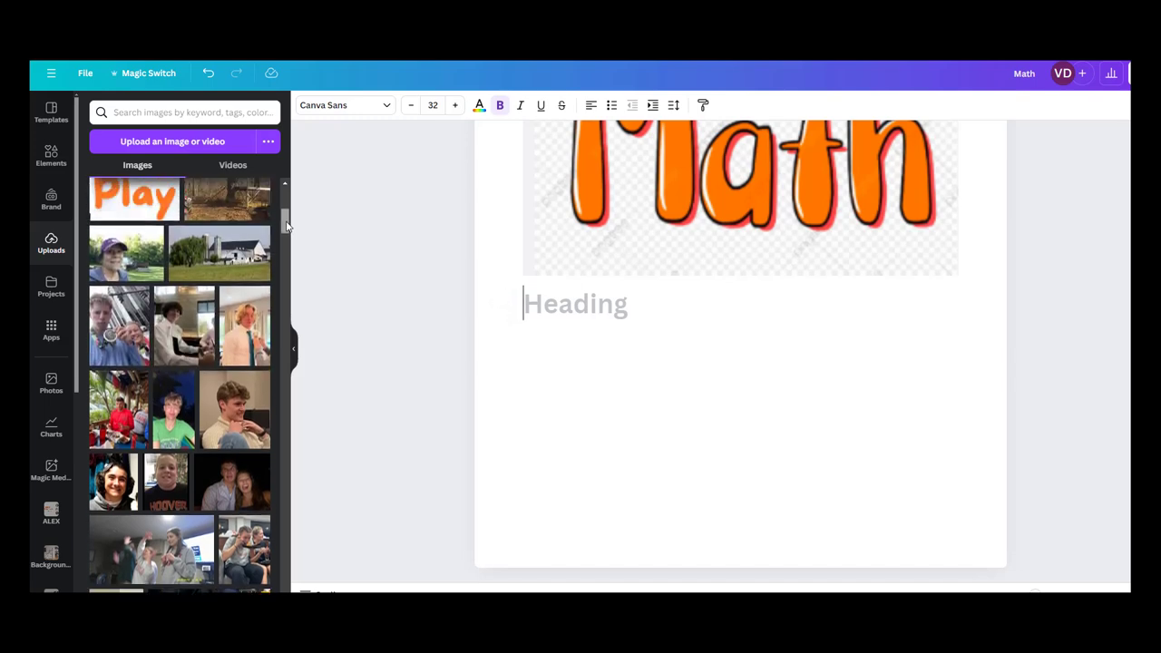
click(169, 253)
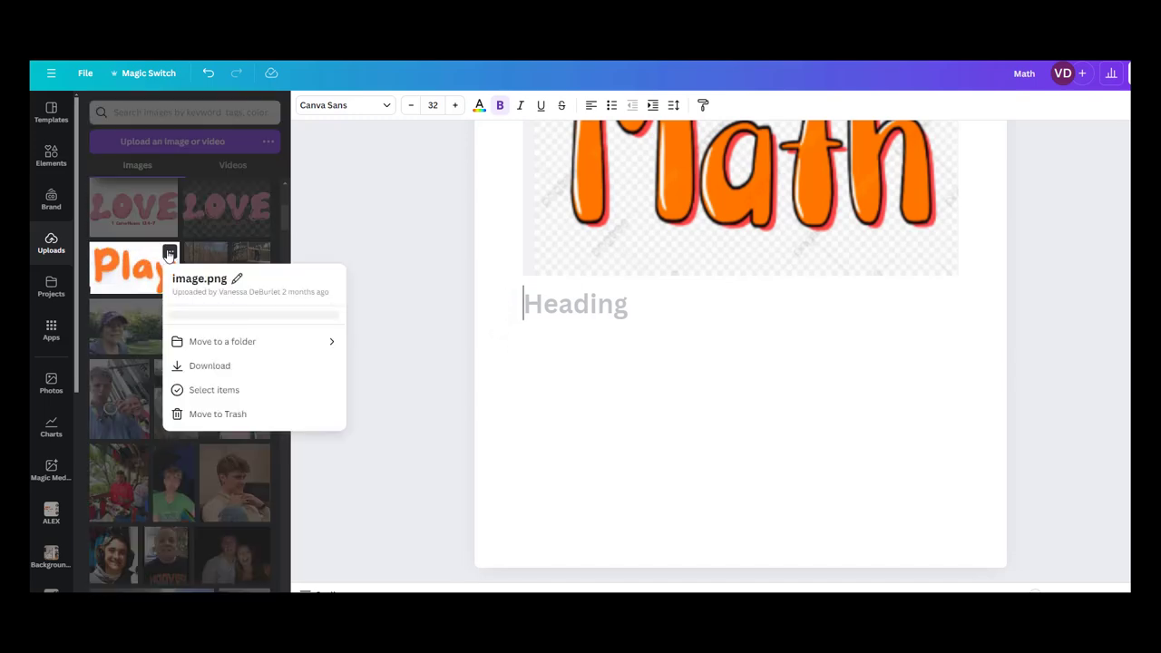
click(169, 253)
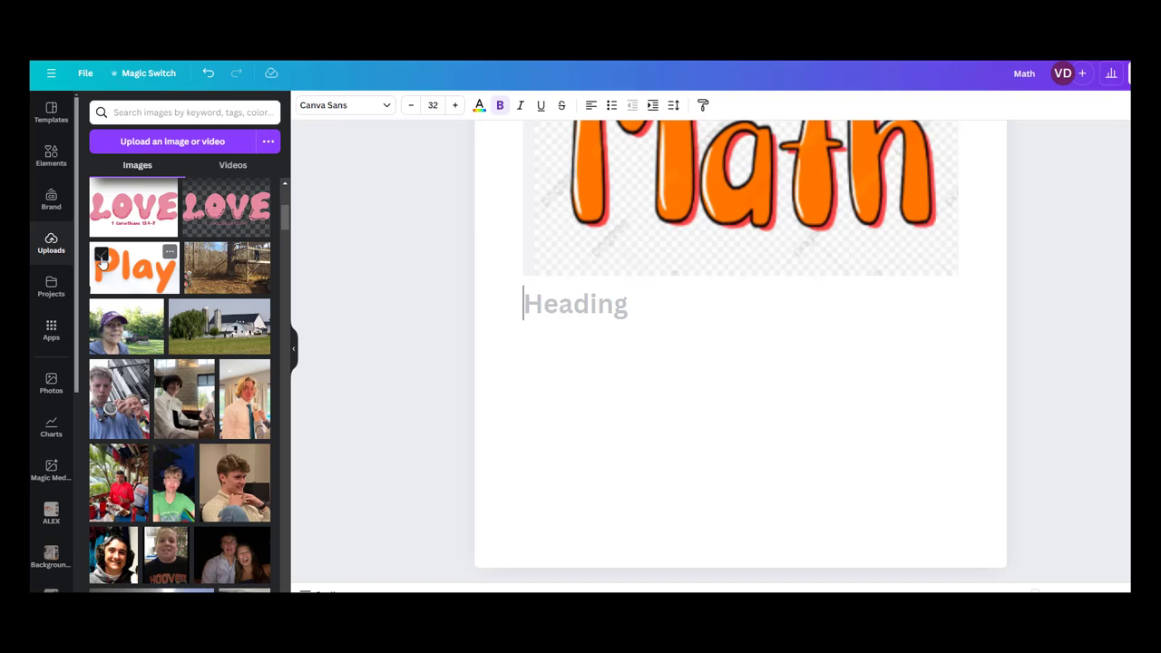
click(101, 256)
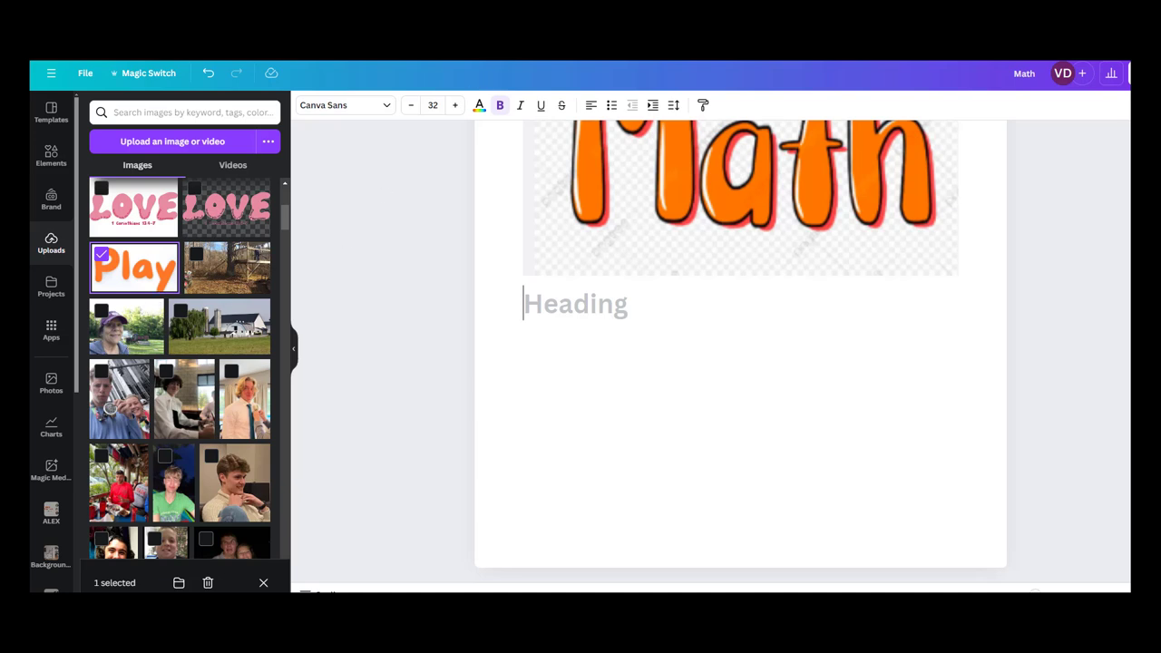
Step: Add more uploads to the selection, including the photos, both LOVE images and the farm photo
scroll(180, 363, up, 3)
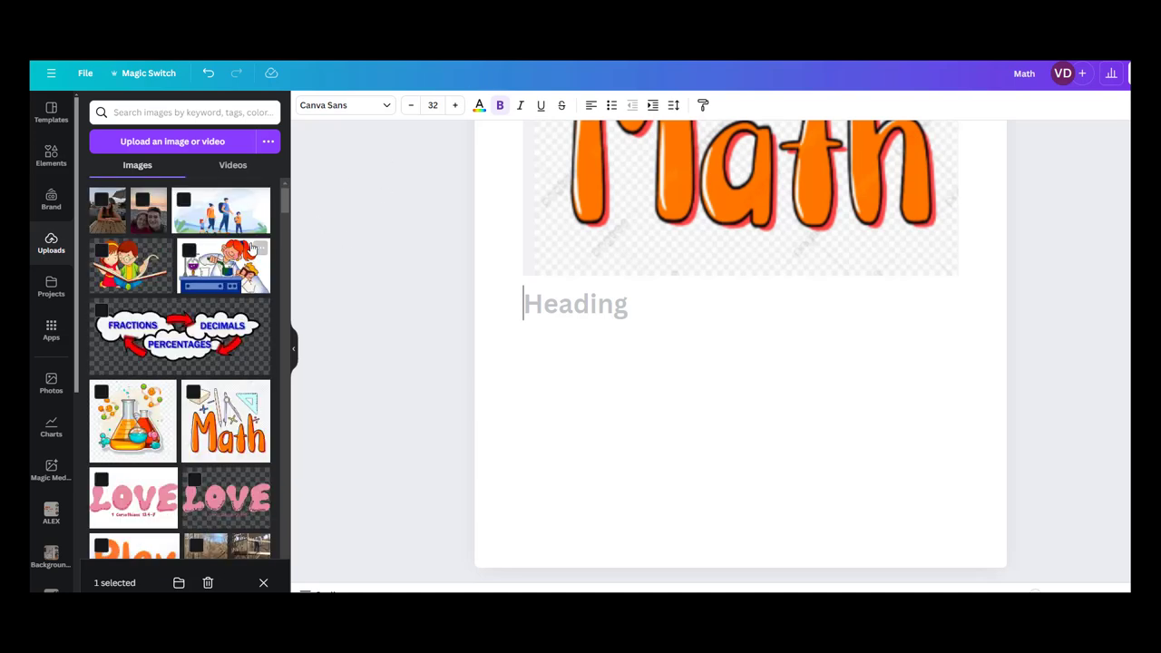
click(101, 200)
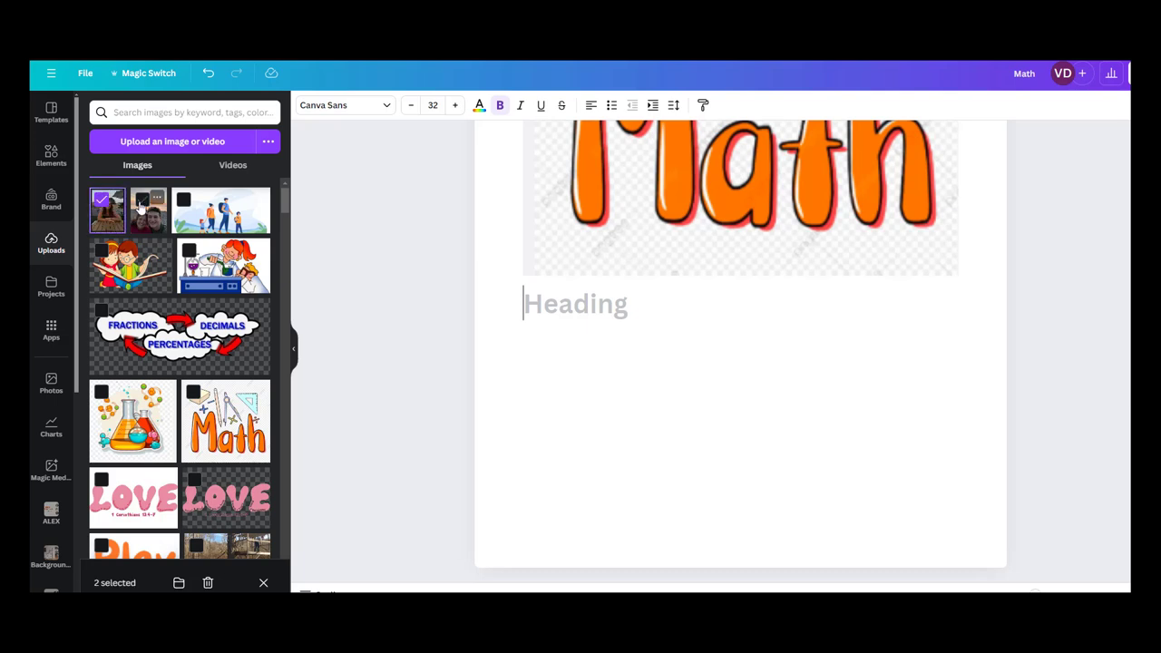
click(141, 199)
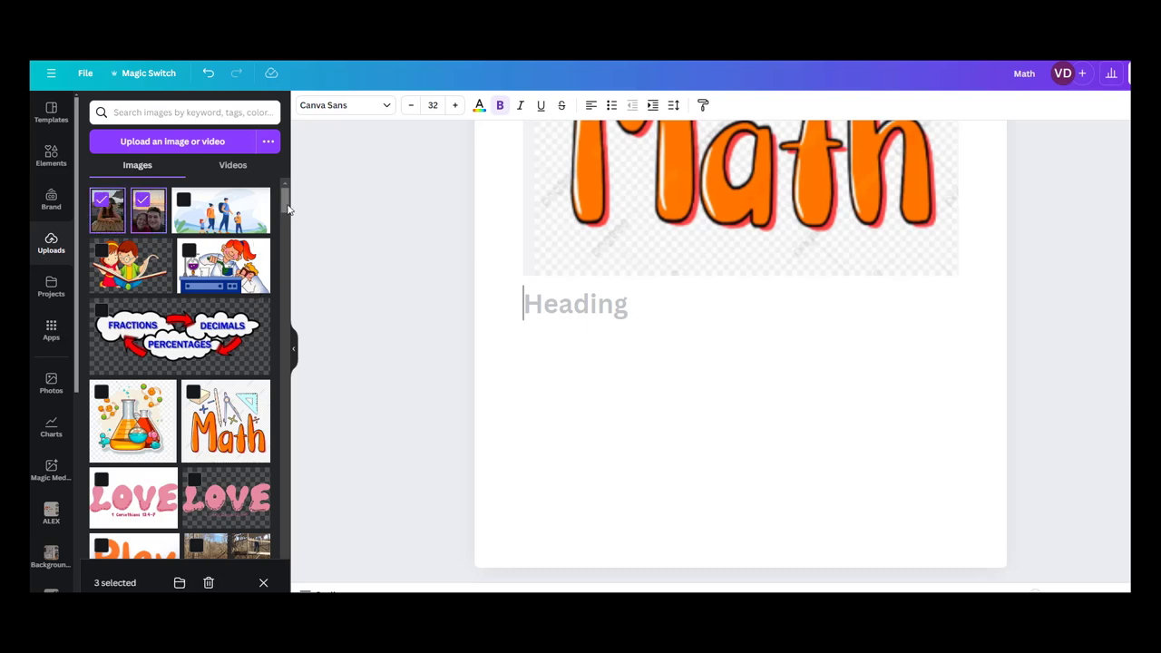
scroll(288, 209, down, 3)
click(193, 253)
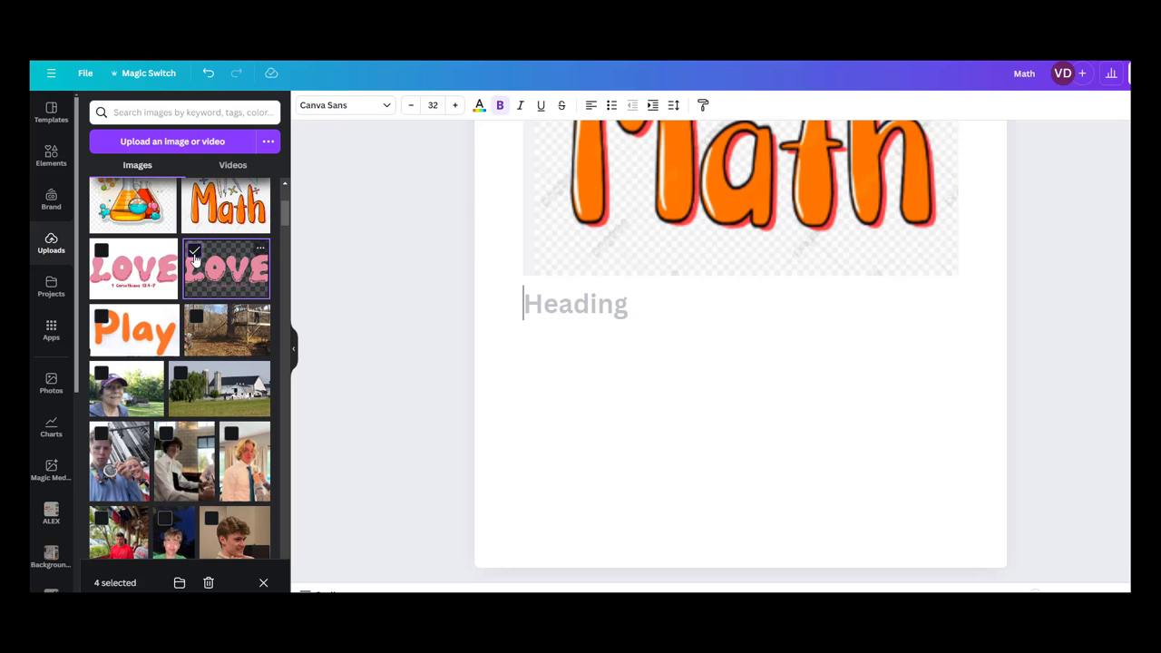
click(100, 251)
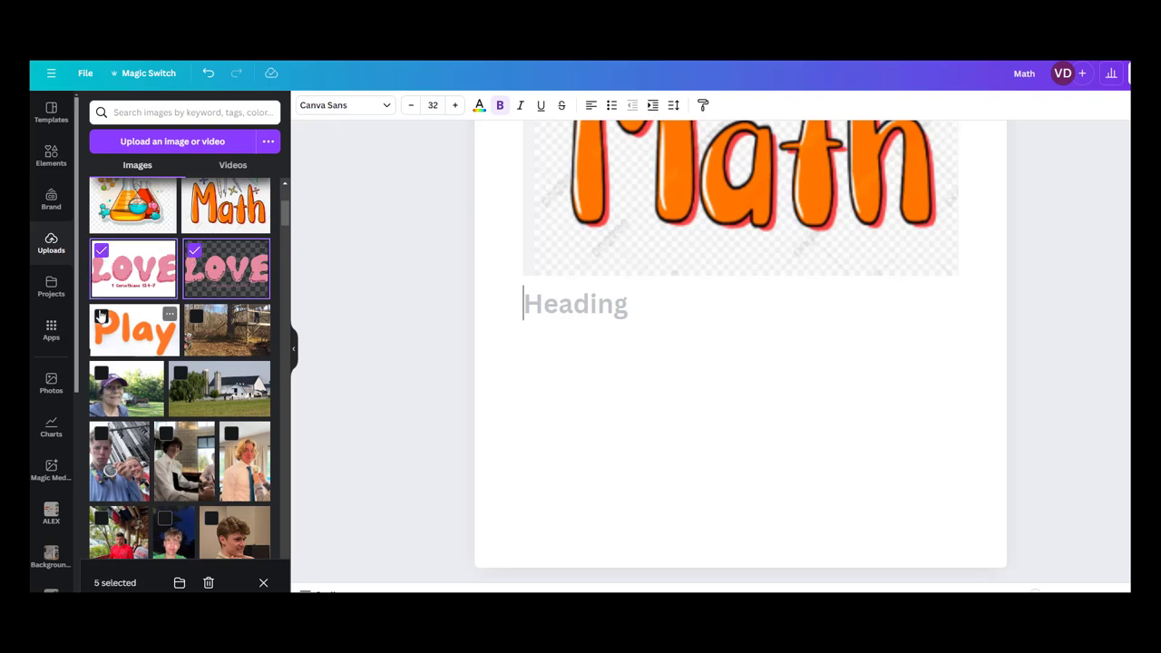
click(100, 314)
click(196, 315)
scroll(274, 293, down, 5)
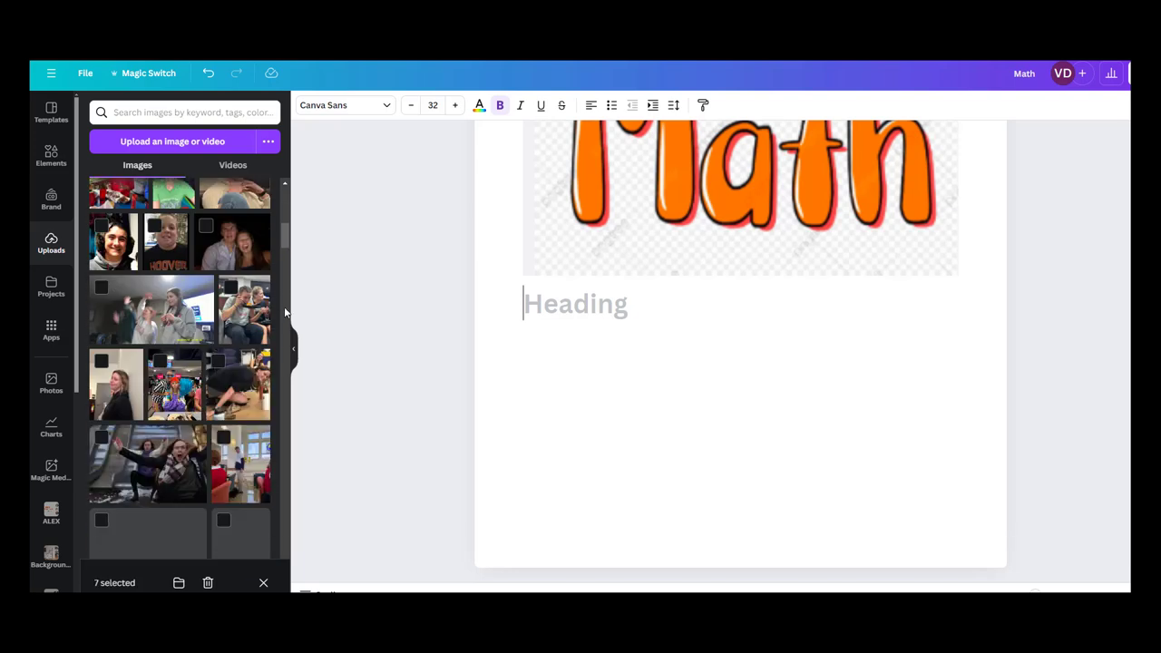
scroll(282, 234, up, 2)
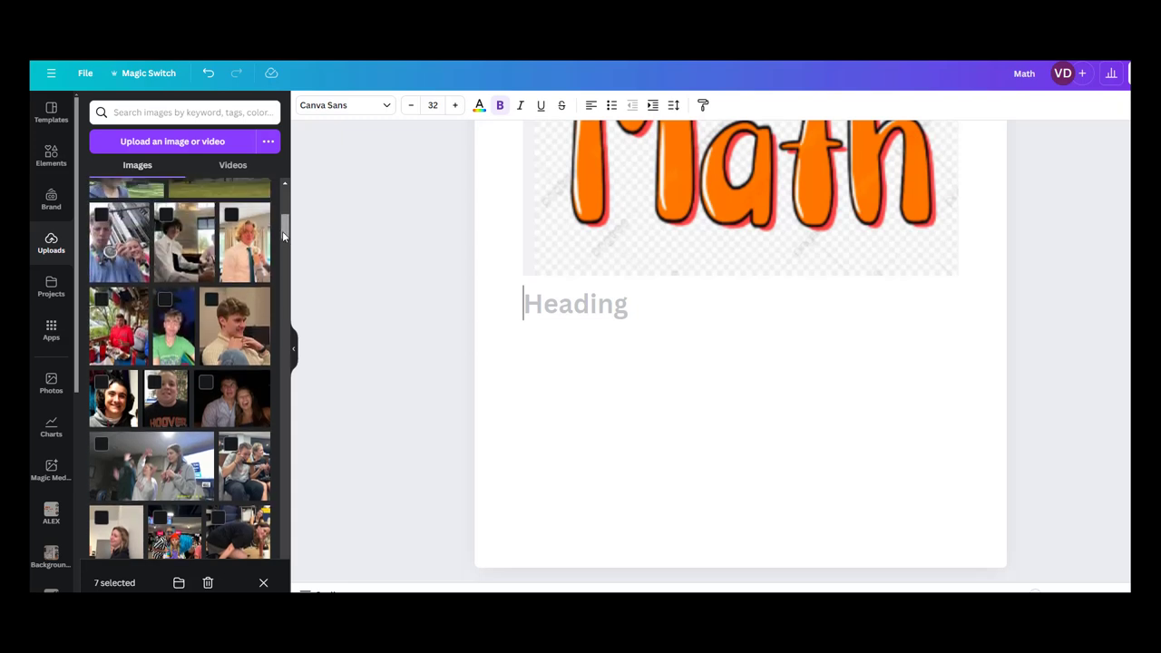
scroll(283, 230, up, 1)
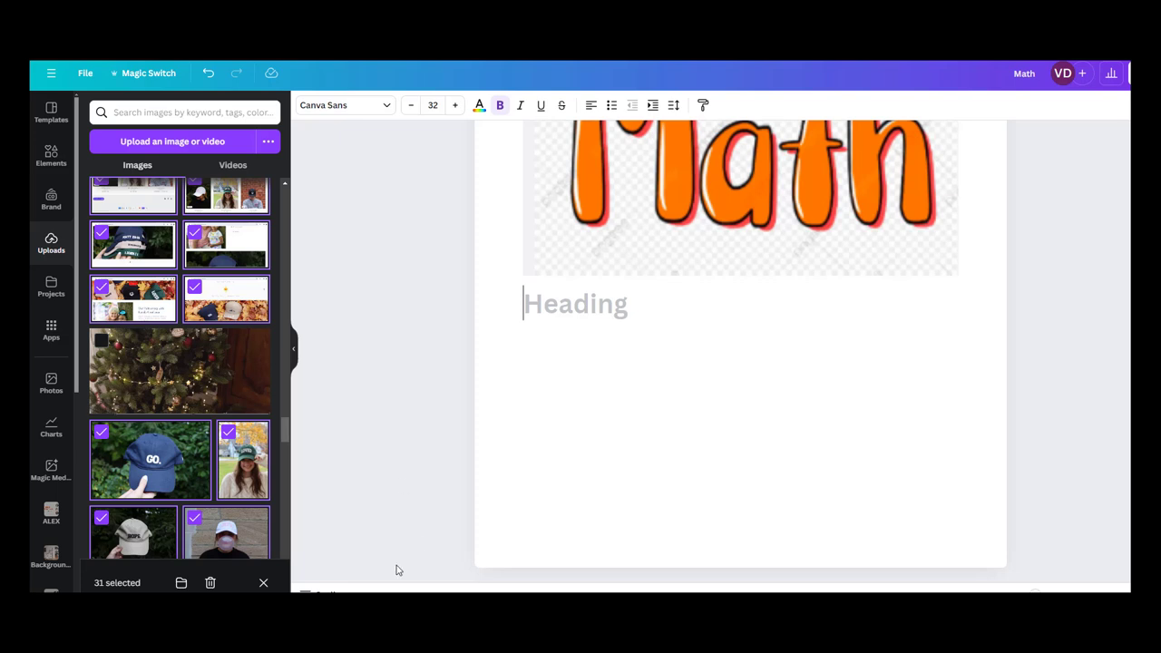
Step: Move the 31 selected uploads into the ALEX folder
click(181, 585)
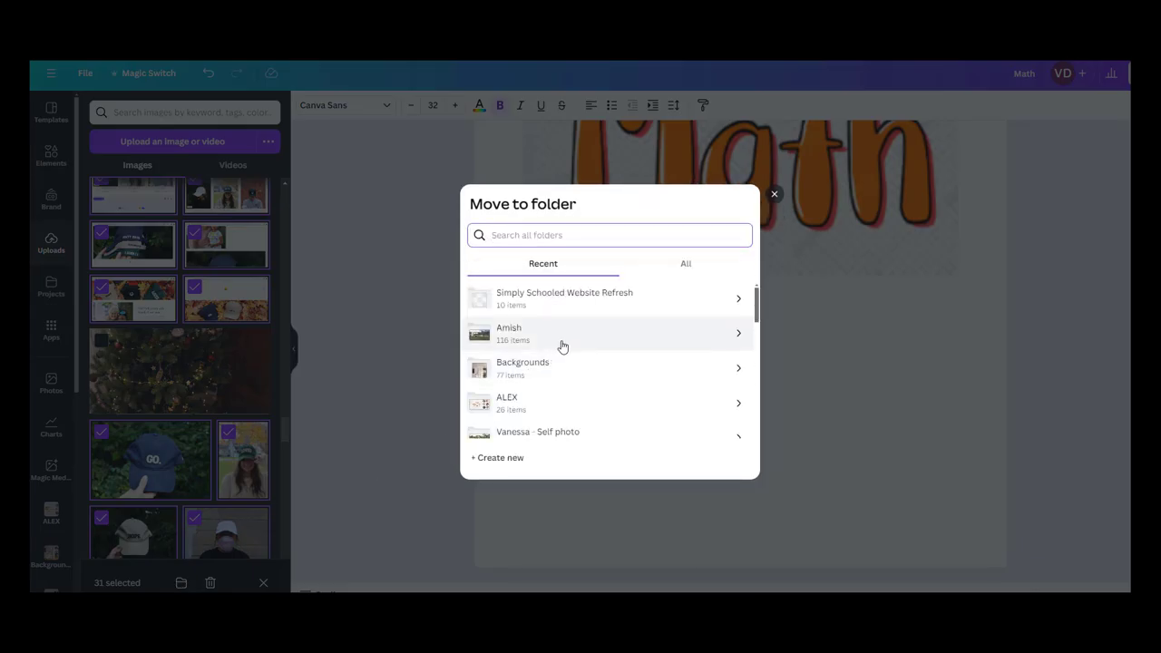
click(518, 408)
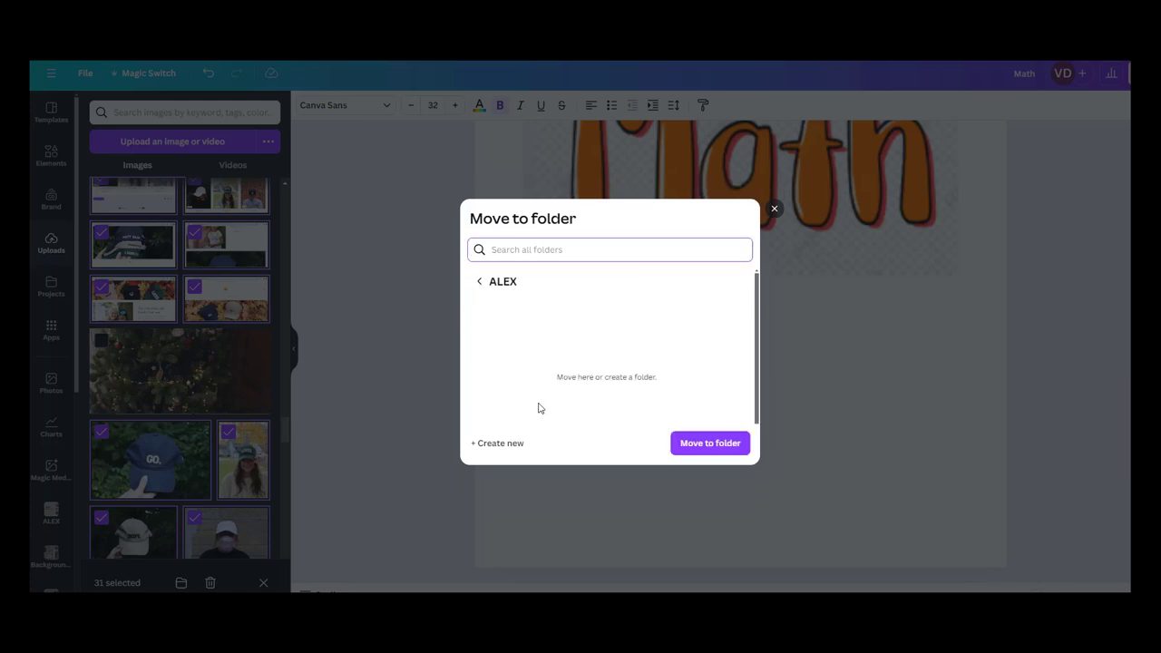
click(709, 443)
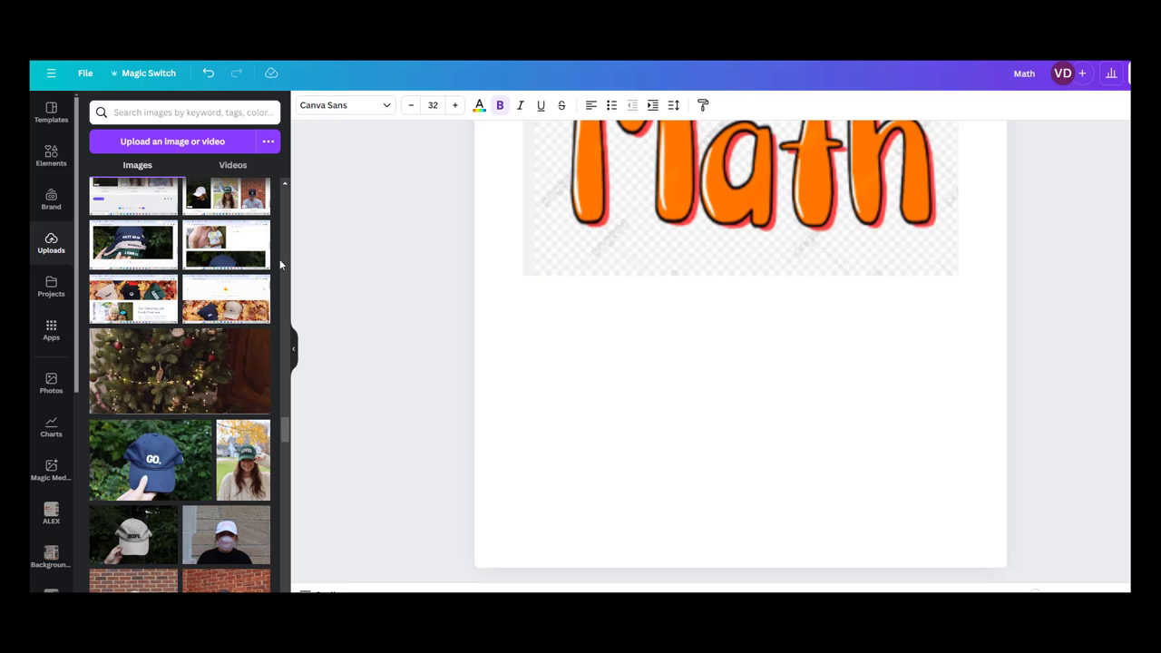
mouse_move(258, 236)
right_click(258, 236)
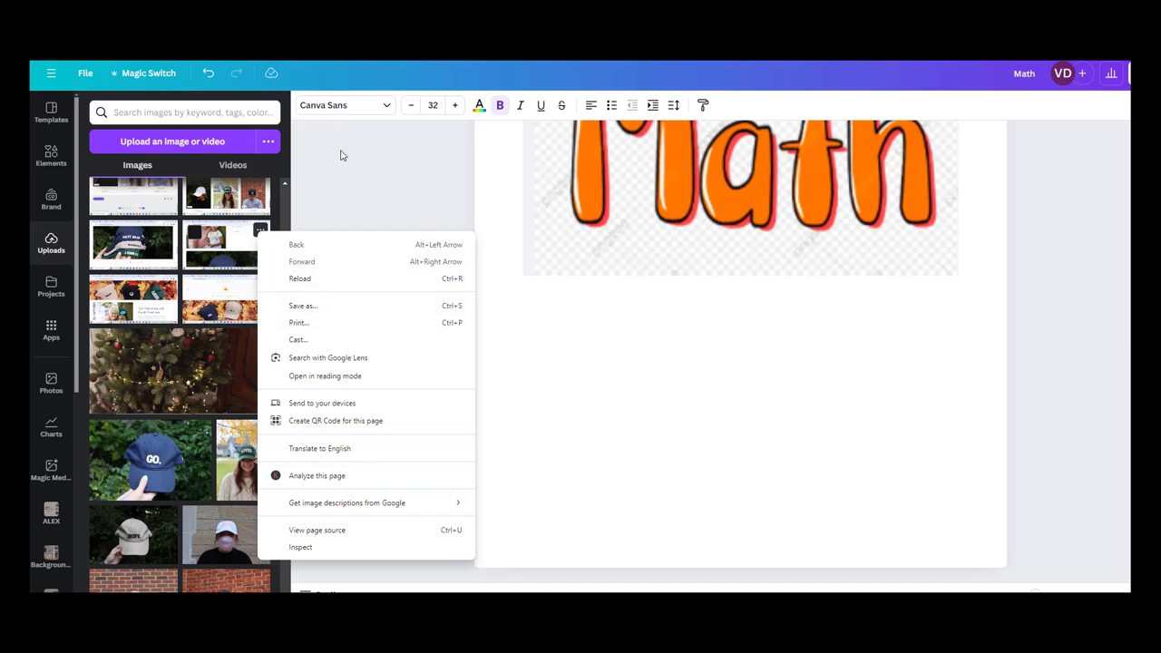
click(341, 156)
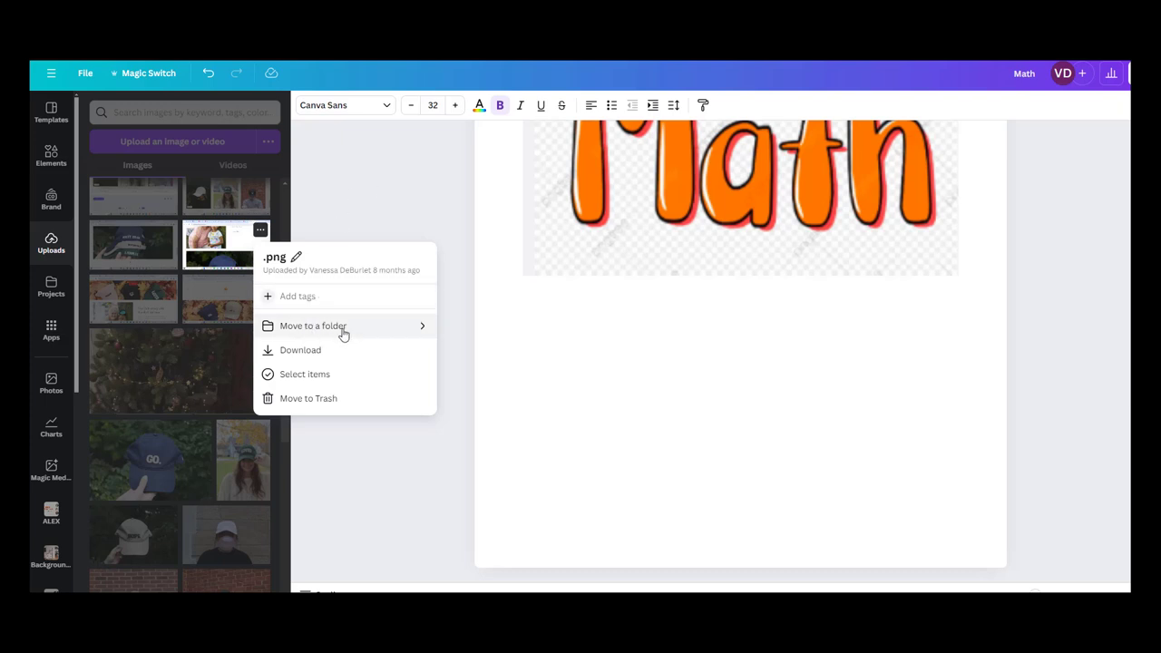
click(415, 333)
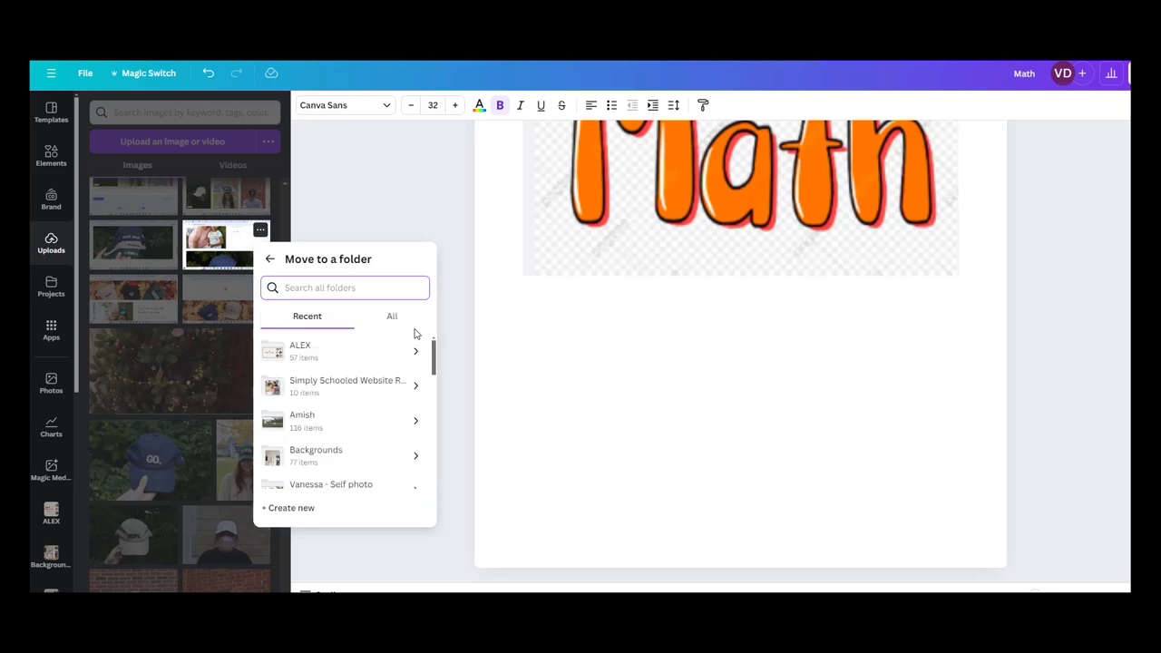
click(331, 363)
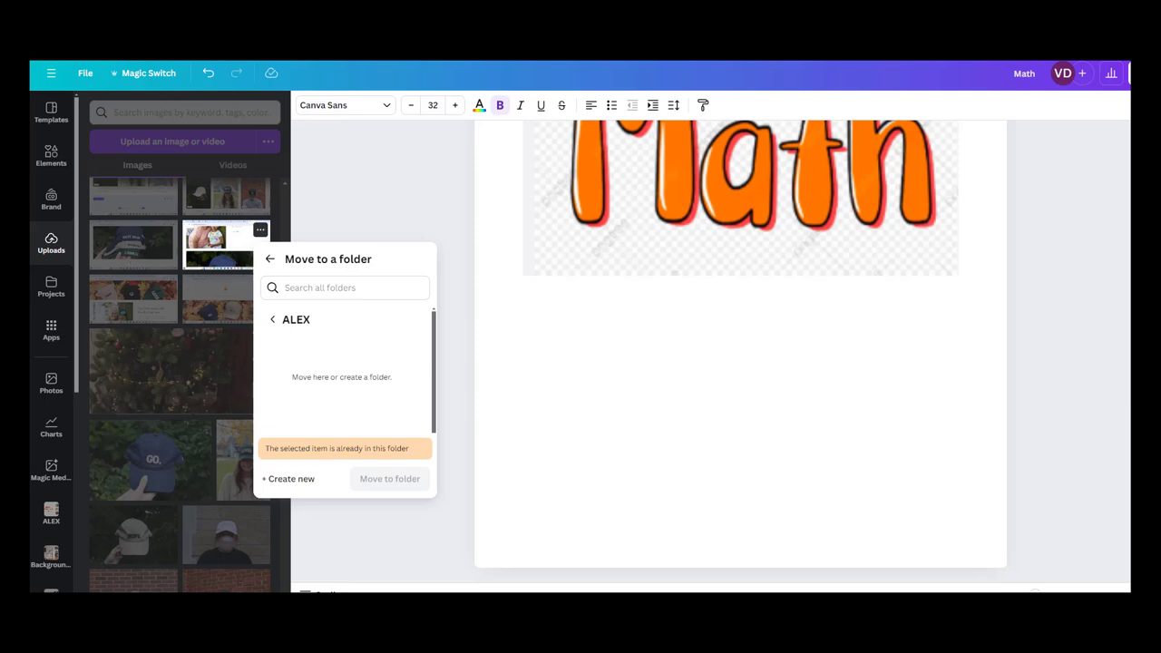
key(Escape)
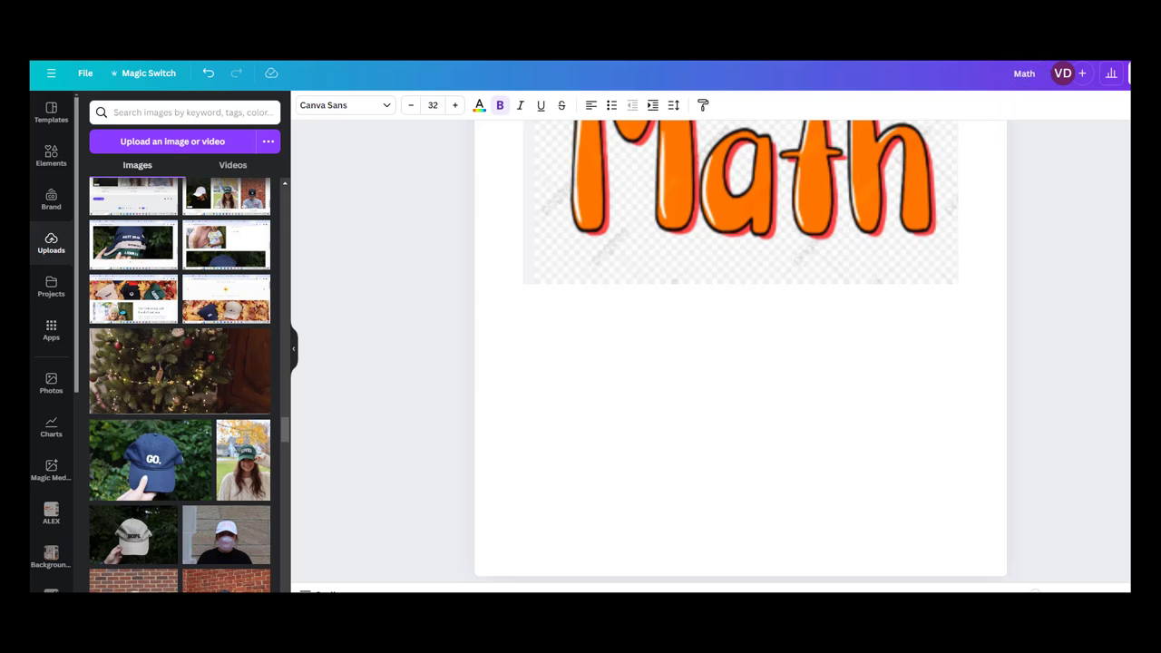
scroll(741, 351, up, 5)
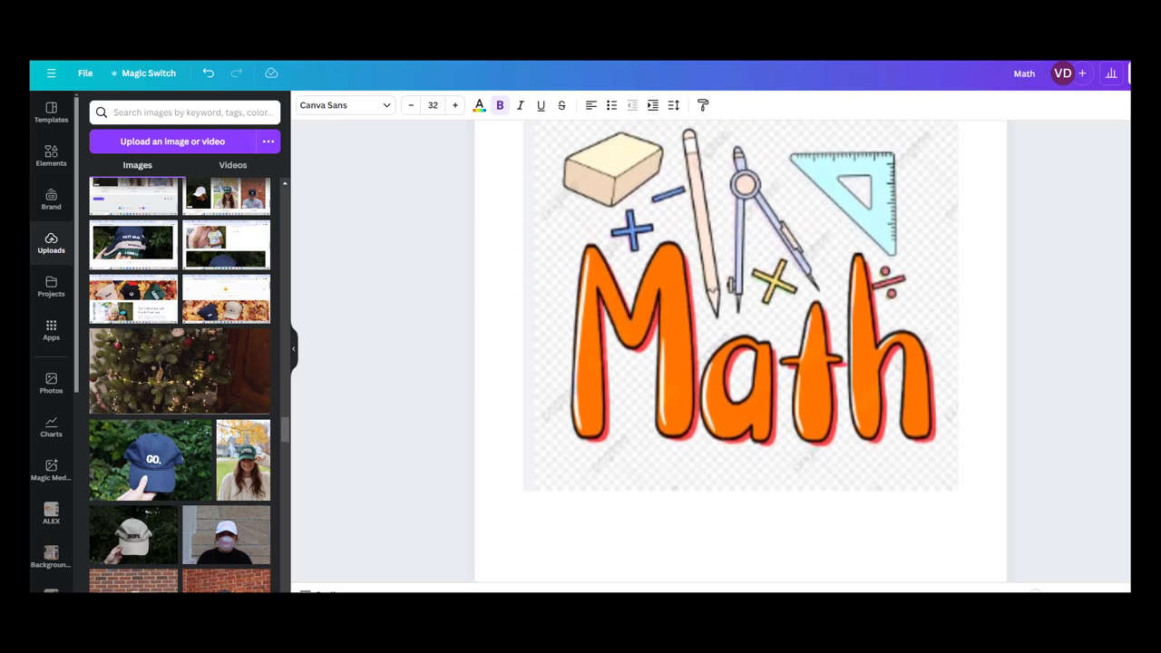